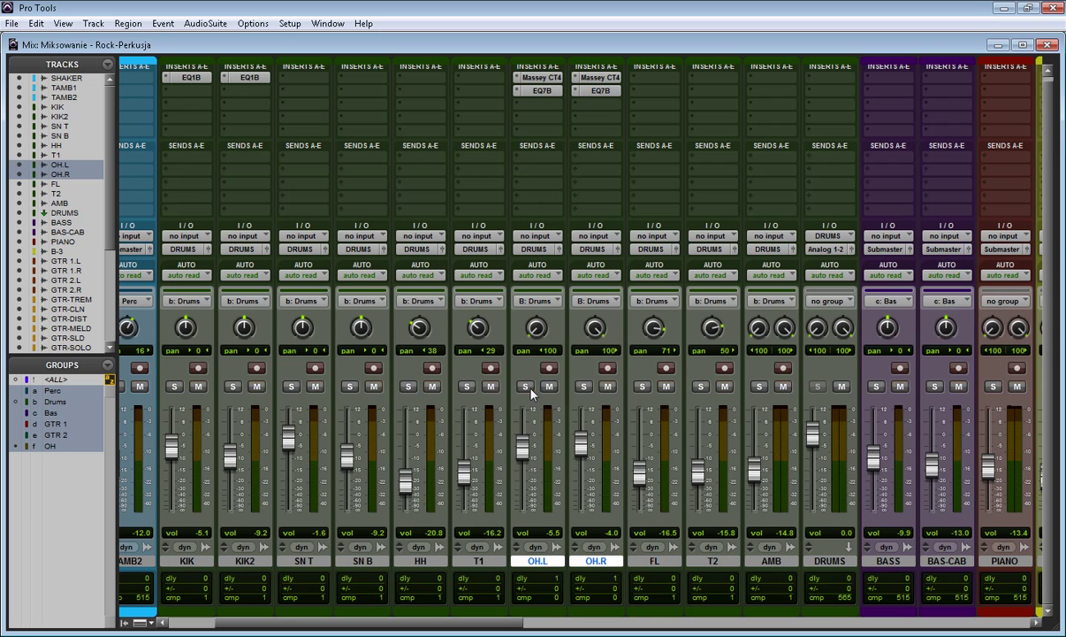
Solo the HH track and set its volume fader to -17.5 dB.
{"action": "left_click", "coordinate": [408, 386]}
{"action": "left_click_drag", "start_coordinate": [408, 488], "coordinate": [409, 477]}
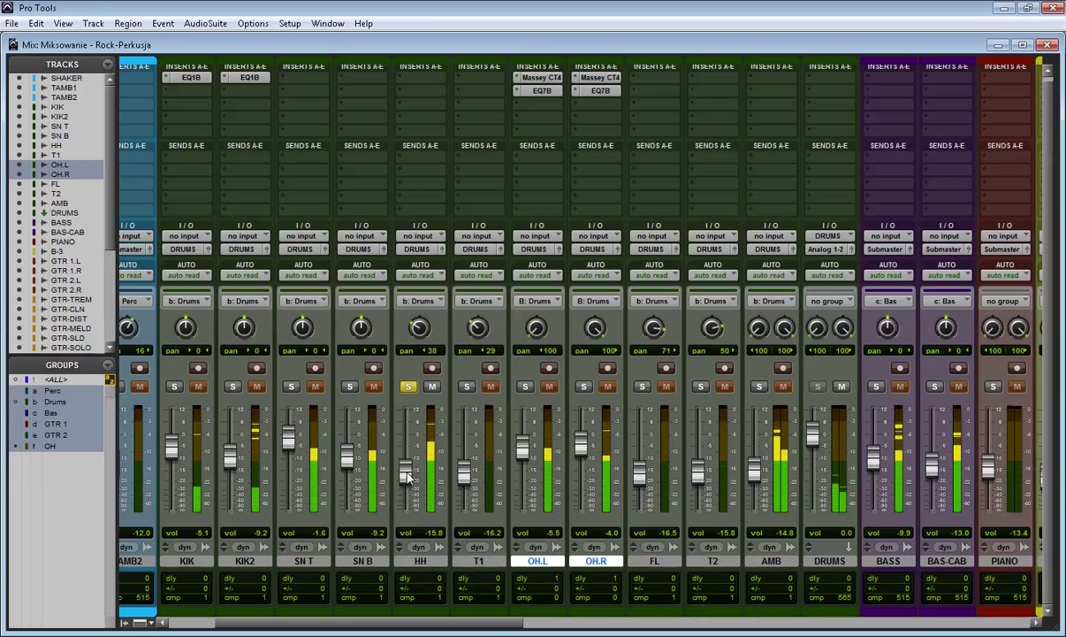
{"action": "mouse_move", "coordinate": [408, 477]}
{"action": "left_mouse_down"}
{"action": "mouse_move", "coordinate": [410, 468]}
{"action": "mouse_move", "coordinate": [411, 482]}
{"action": "left_mouse_up"}
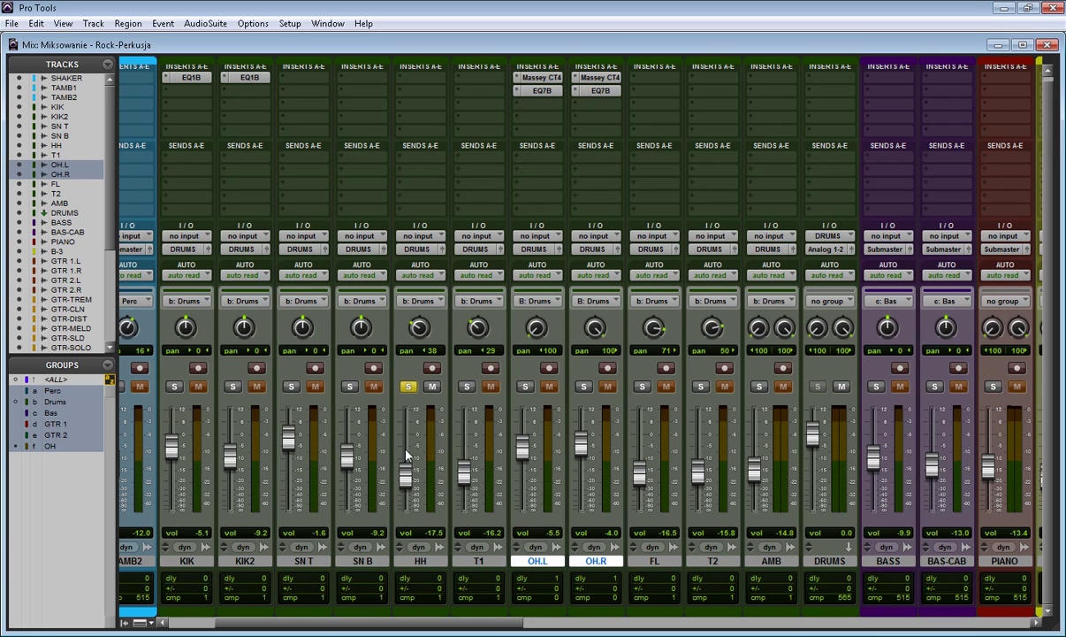
Insert an EQ 3 7-Band equalizer in the first insert slot of the HH track and move its window clear of that channel.
{"action": "left_click", "coordinate": [419, 78]}
{"action": "left_click", "coordinate": [430, 101]}
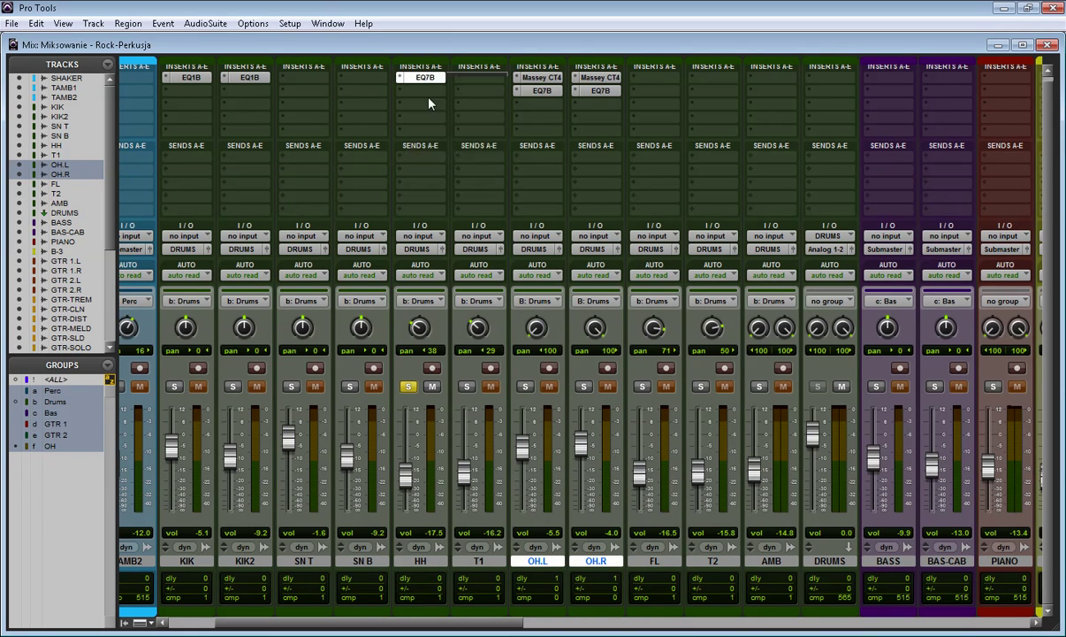
{"action": "left_click_drag", "start_coordinate": [379, 136], "coordinate": [835, 128]}
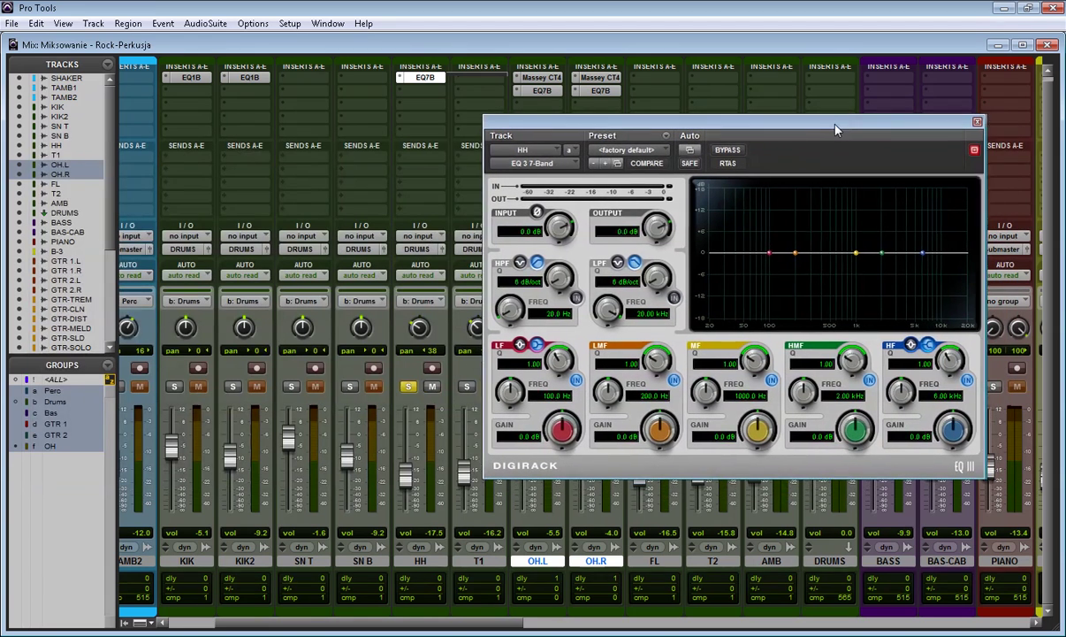
Enable the EQ's high-pass filter with a 12 dB/oct slope and a frequency of 212.4 Hz.
{"action": "left_click", "coordinate": [574, 298]}
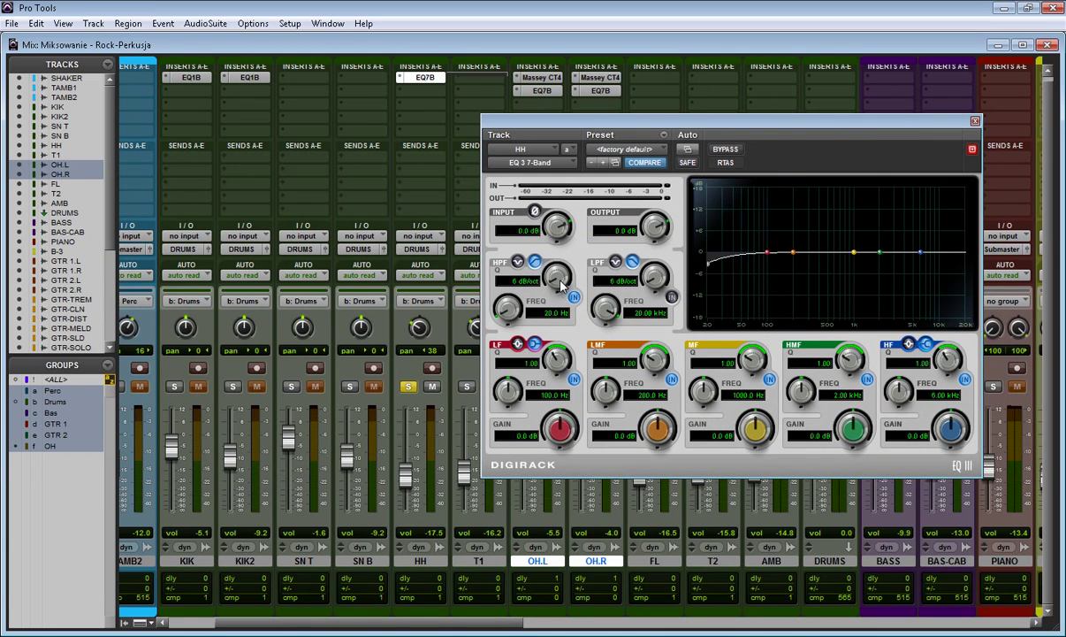
{"action": "left_click", "coordinate": [562, 287]}
{"action": "left_click_drag", "start_coordinate": [528, 314], "coordinate": [576, 289]}
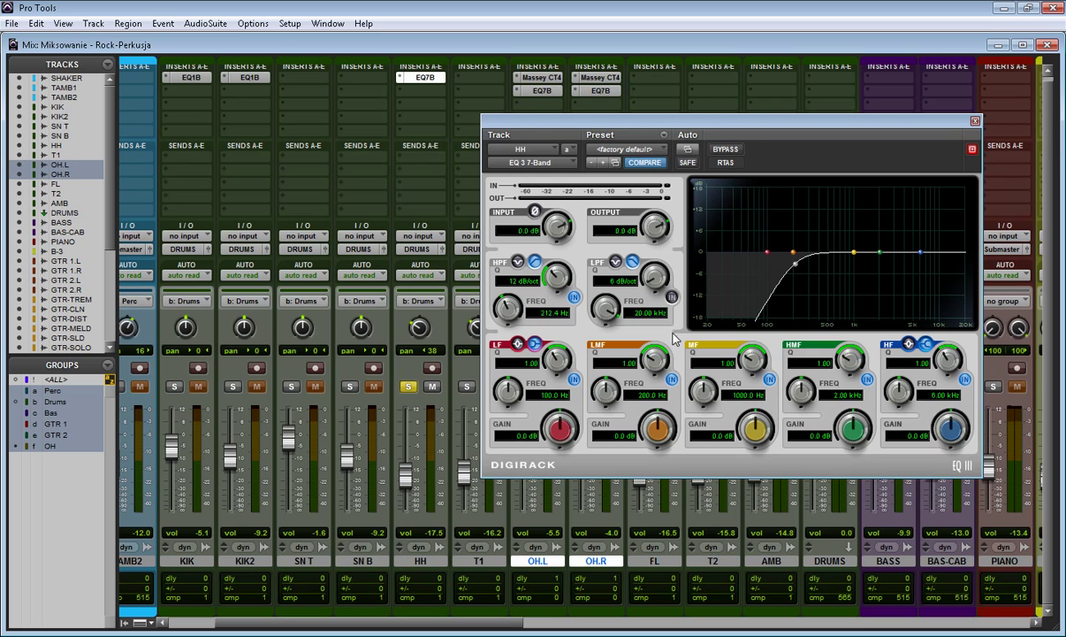
Try an 18 dB/oct low-pass filter lowered to 3.71 kHz in place of the high-pass filter.
{"action": "left_click", "coordinate": [574, 298]}
{"action": "left_click", "coordinate": [669, 297]}
{"action": "left_click_drag", "start_coordinate": [651, 248], "coordinate": [652, 230]}
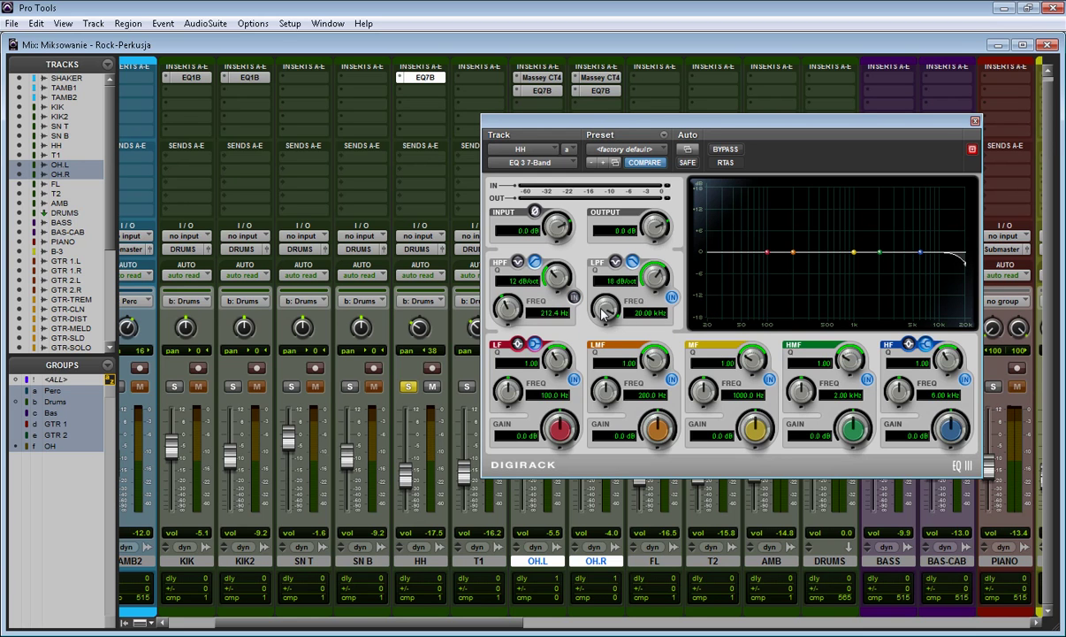
{"action": "left_click_drag", "start_coordinate": [603, 327], "coordinate": [629, 455]}
{"action": "left_click_drag", "start_coordinate": [613, 320], "coordinate": [577, 305]}
Switch the high-pass filter back on and set its frequency to 269.8 Hz.
{"action": "left_click", "coordinate": [574, 297]}
{"action": "left_click_drag", "start_coordinate": [509, 312], "coordinate": [510, 305]}
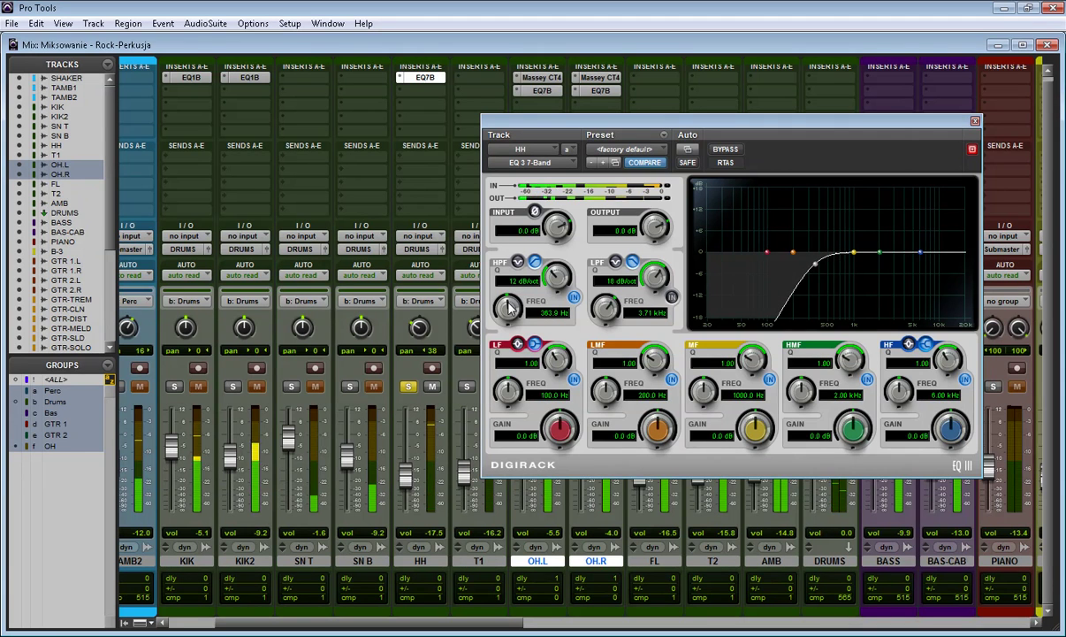
{"action": "mouse_move", "coordinate": [509, 319]}
{"action": "left_mouse_down"}
{"action": "mouse_move", "coordinate": [509, 283]}
{"action": "mouse_move", "coordinate": [518, 339]}
{"action": "left_mouse_up"}
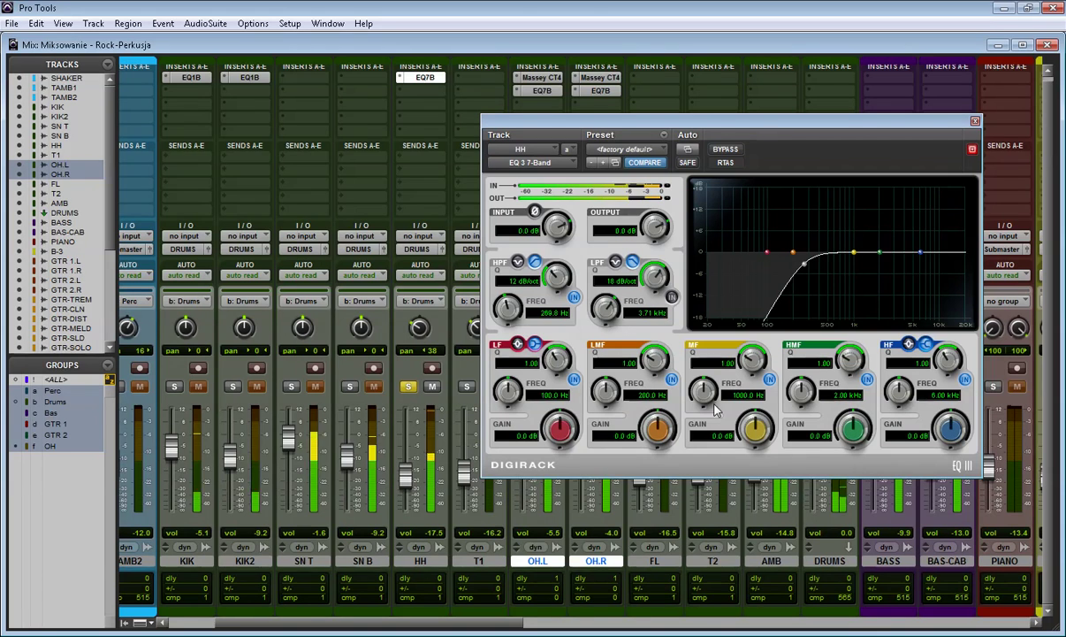
Try a 2.8 dB boost on the HF band, switch that band off and close the equalizer.
{"action": "left_click_drag", "start_coordinate": [952, 432], "coordinate": [950, 415]}
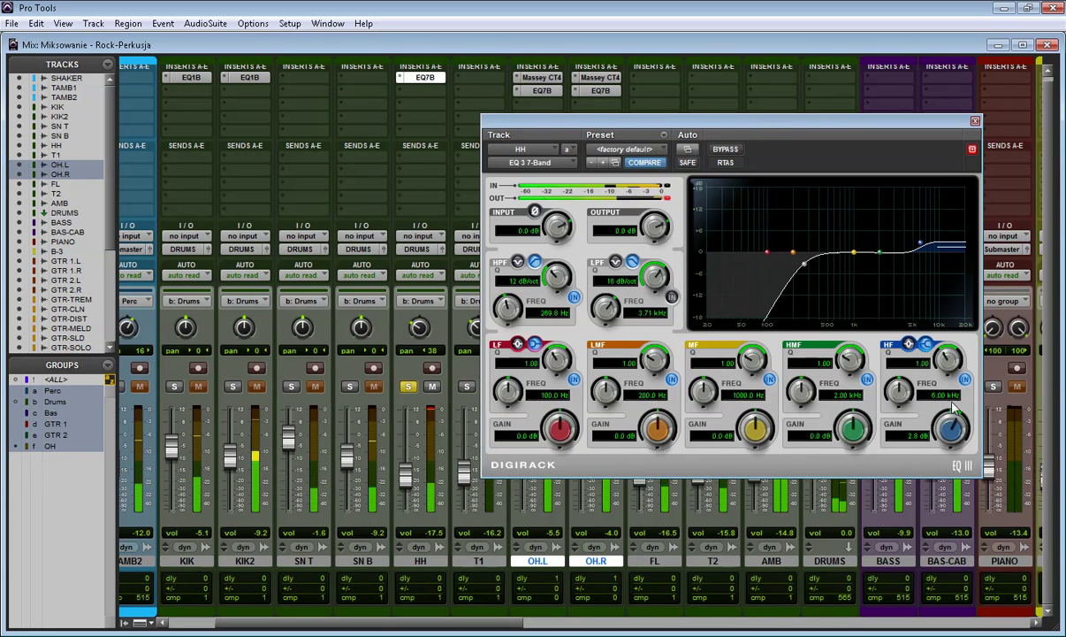
{"action": "left_click", "coordinate": [964, 378]}
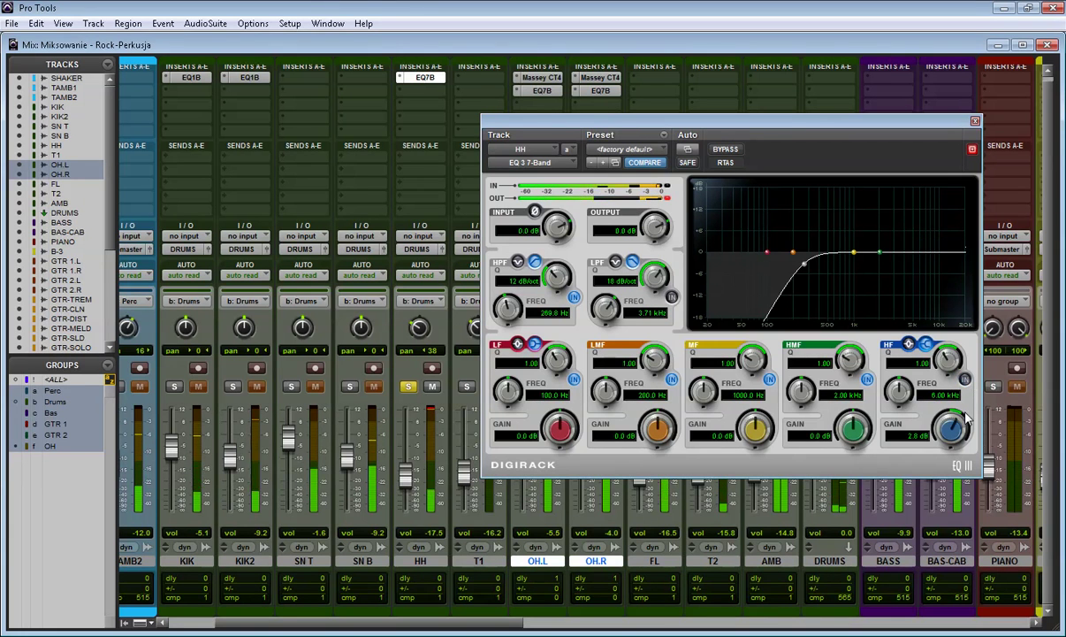
{"action": "left_click", "coordinate": [975, 122]}
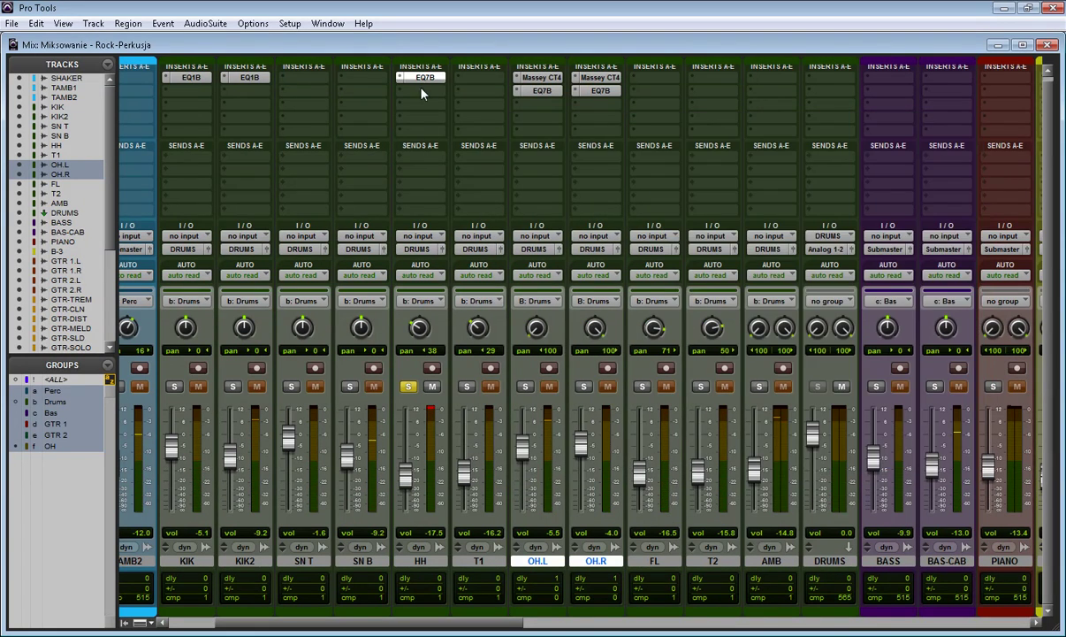
Insert a Massey CT4 compressor in the HH track's second slot, setting compression to about 2.5 and adding slight makeup gain.
{"action": "left_click", "coordinate": [421, 92]}
{"action": "left_click", "coordinate": [425, 131]}
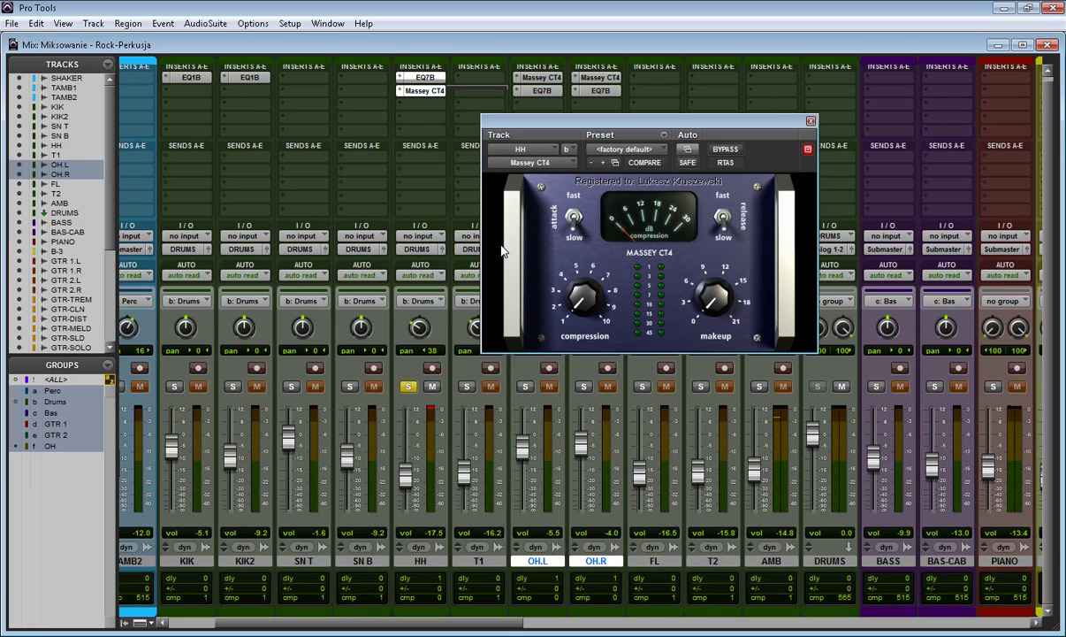
{"action": "left_click_drag", "start_coordinate": [502, 119], "coordinate": [536, 170]}
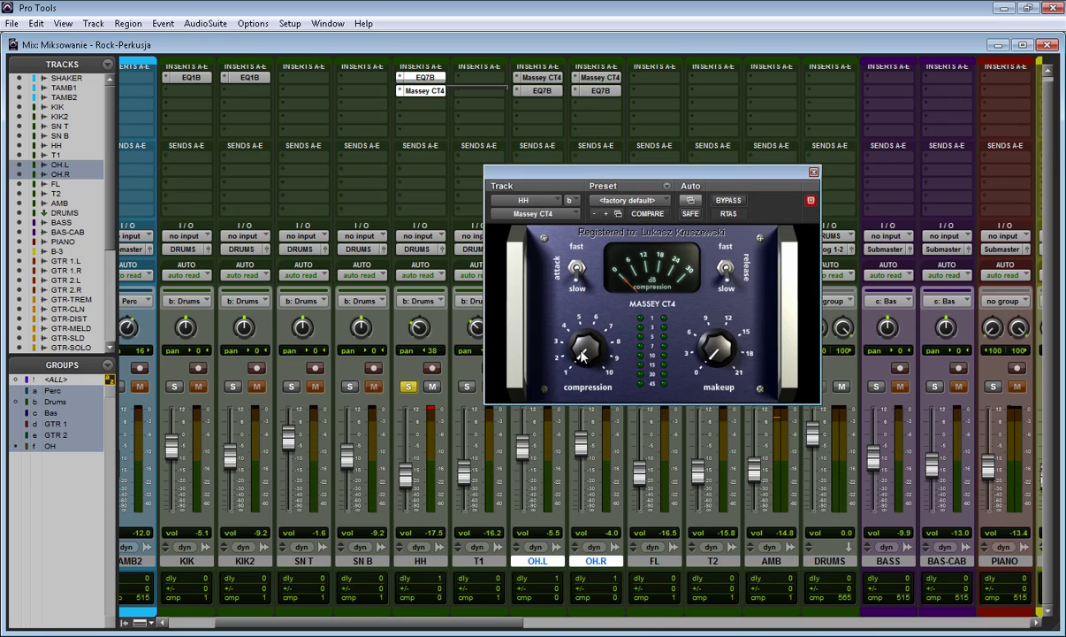
{"action": "left_click_drag", "start_coordinate": [582, 354], "coordinate": [583, 348]}
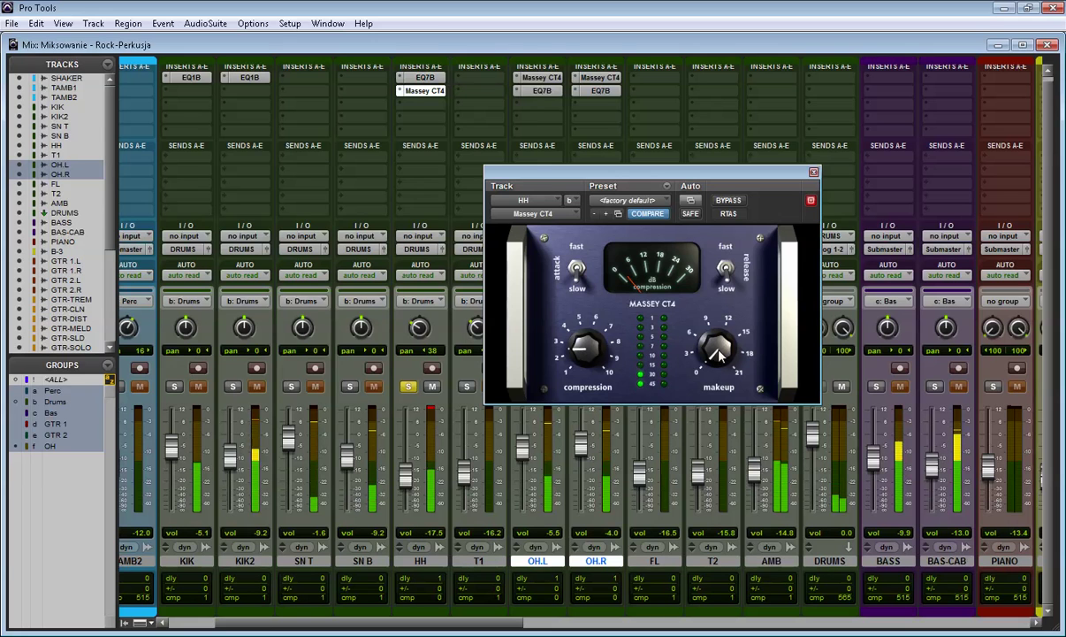
Compare the HH sound with the Massey CT4 bypassed and active, leave it active and close its window.
{"action": "left_click", "coordinate": [727, 201]}
{"action": "left_click", "coordinate": [728, 202]}
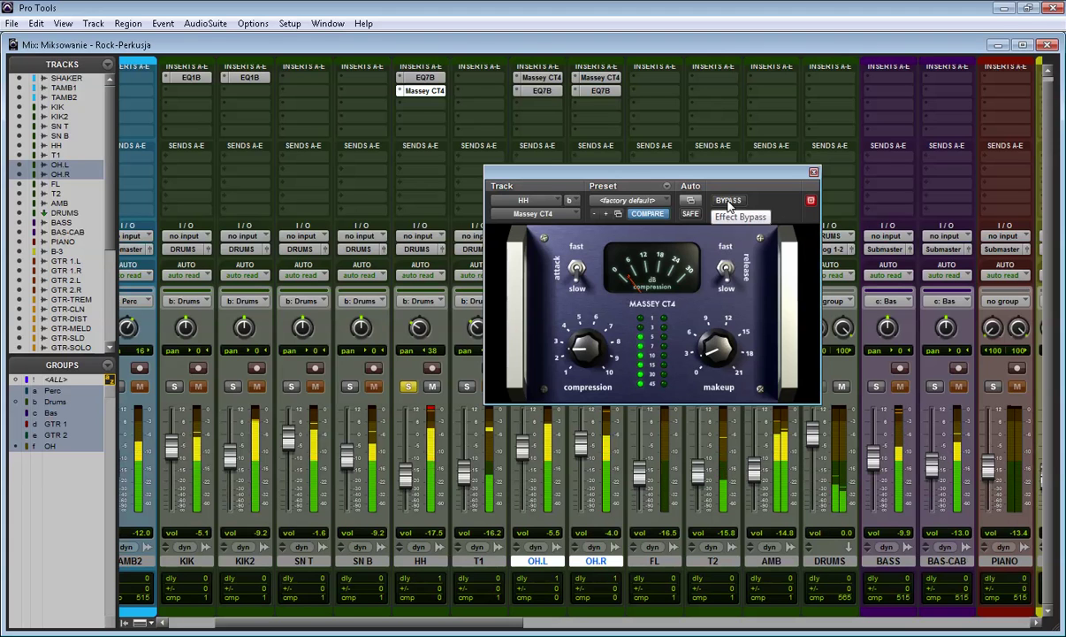
{"action": "left_click", "coordinate": [728, 202]}
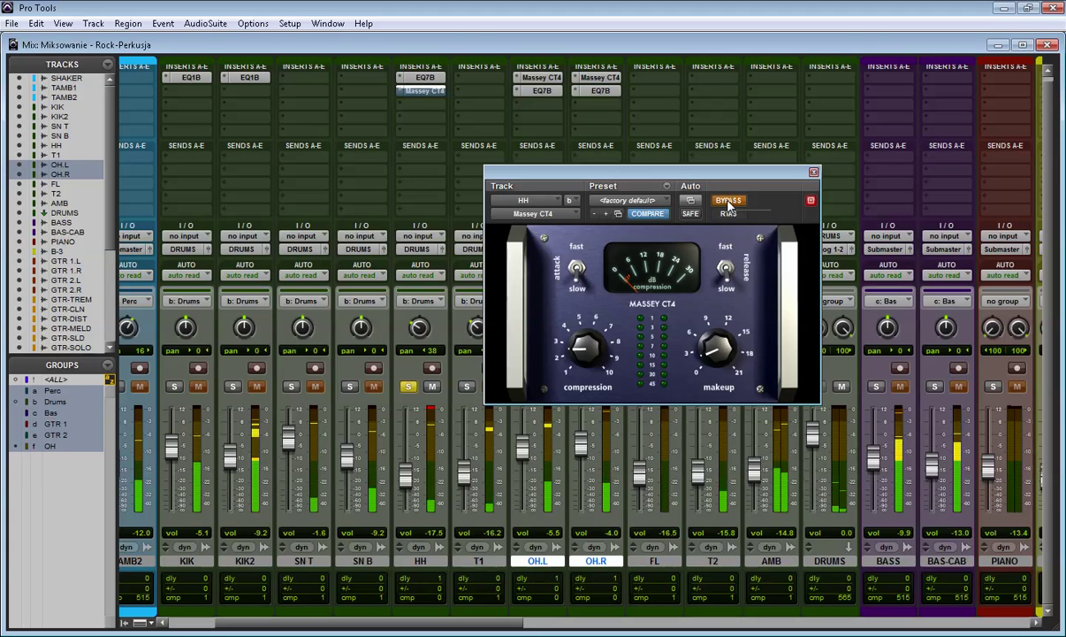
{"action": "left_click", "coordinate": [728, 201]}
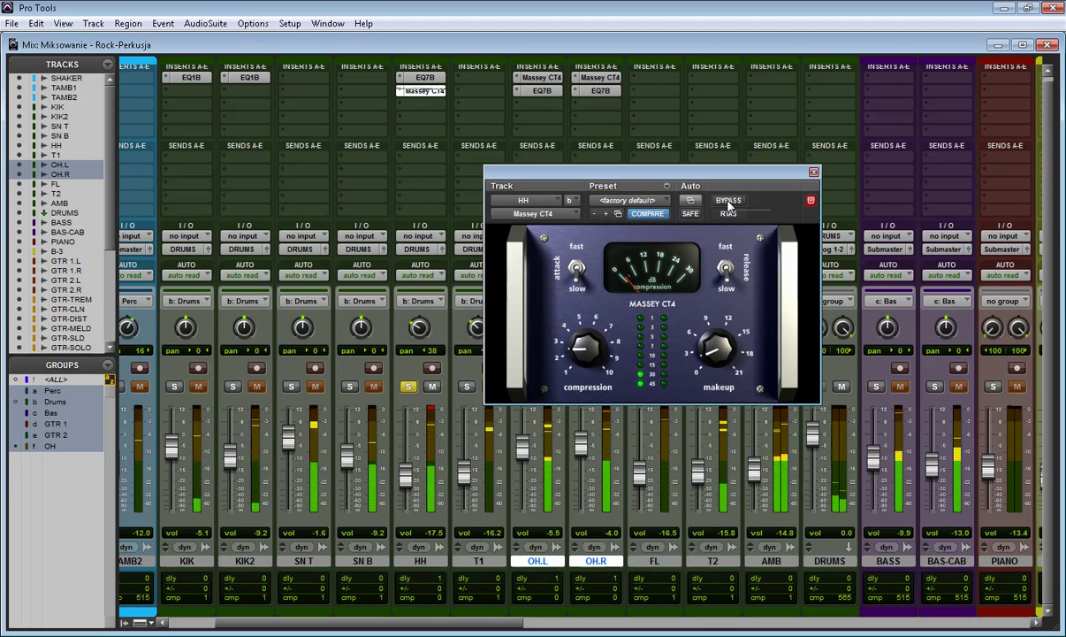
{"action": "left_click", "coordinate": [728, 203]}
{"action": "left_click", "coordinate": [728, 202]}
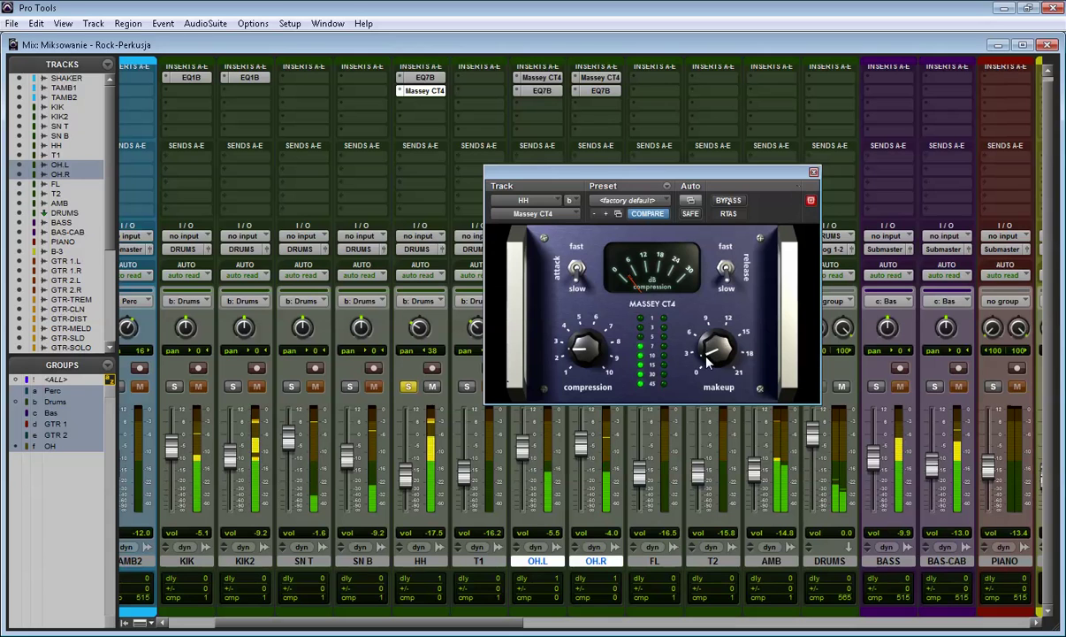
{"action": "left_click", "coordinate": [721, 203]}
{"action": "left_click", "coordinate": [721, 203]}
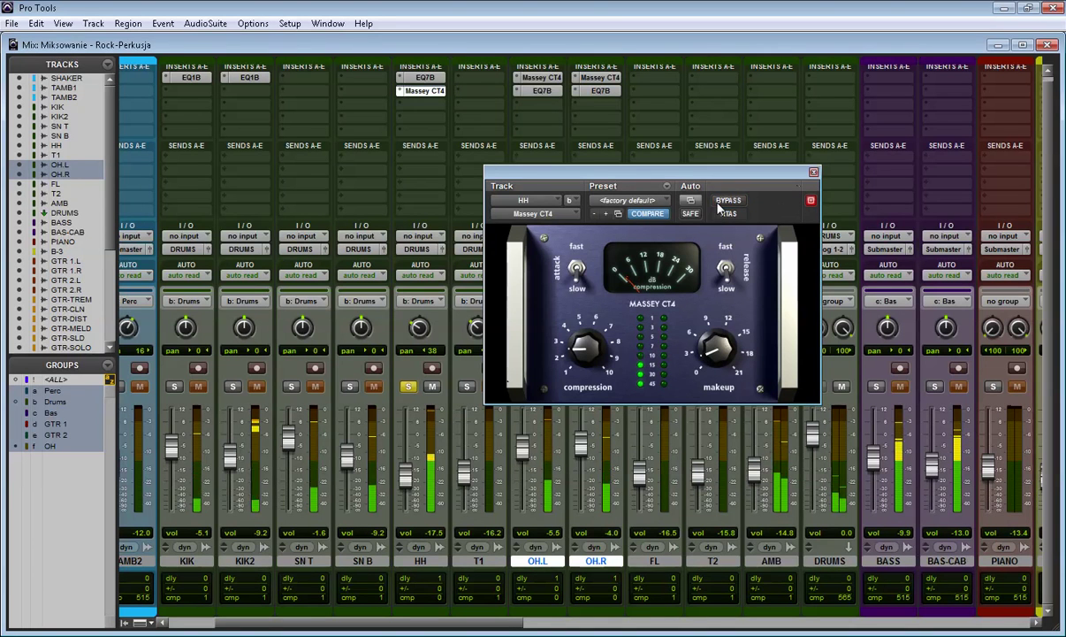
{"action": "left_click", "coordinate": [814, 172]}
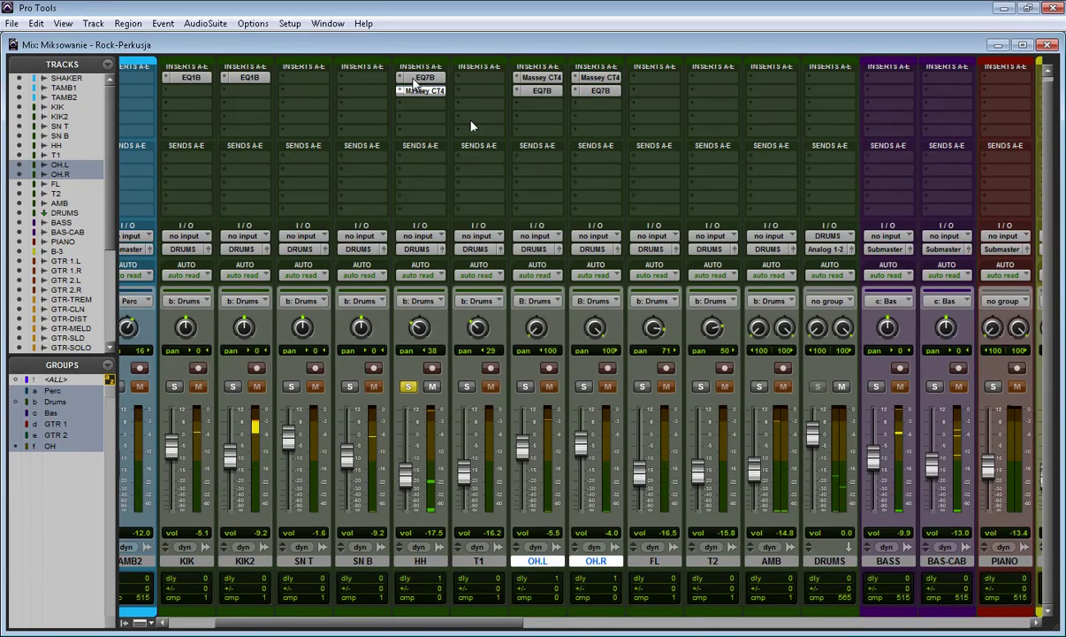
Insert a second EQ 3 7-Band in the HH track's third slot with HF gain at 3.0 dB and output at -2.7 dB.
{"action": "left_click", "coordinate": [421, 104]}
{"action": "left_click", "coordinate": [442, 126]}
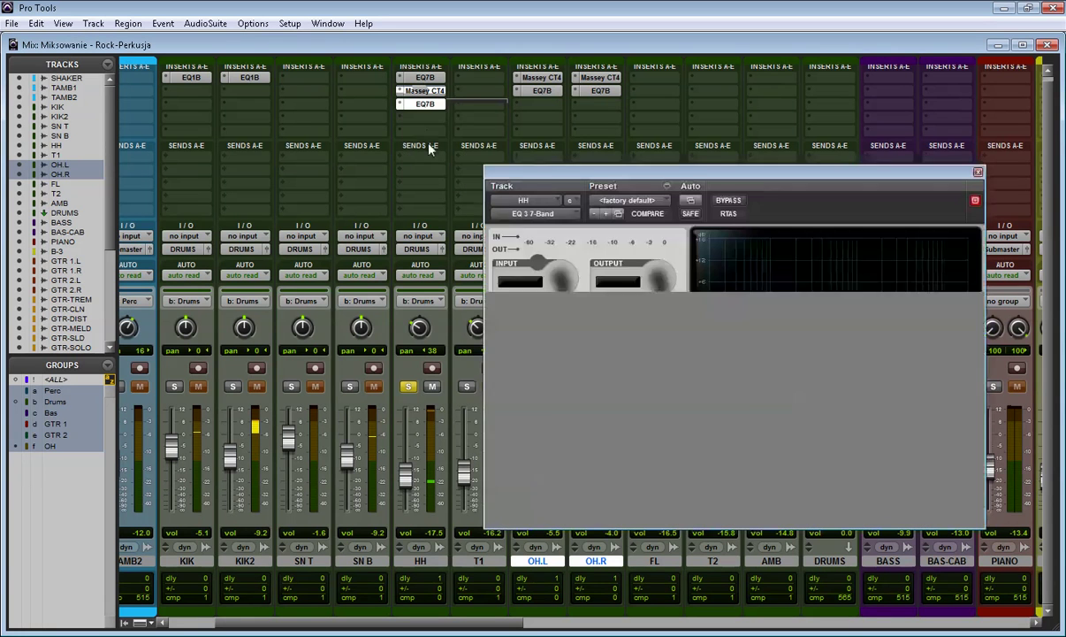
{"action": "left_click_drag", "start_coordinate": [957, 488], "coordinate": [955, 474]}
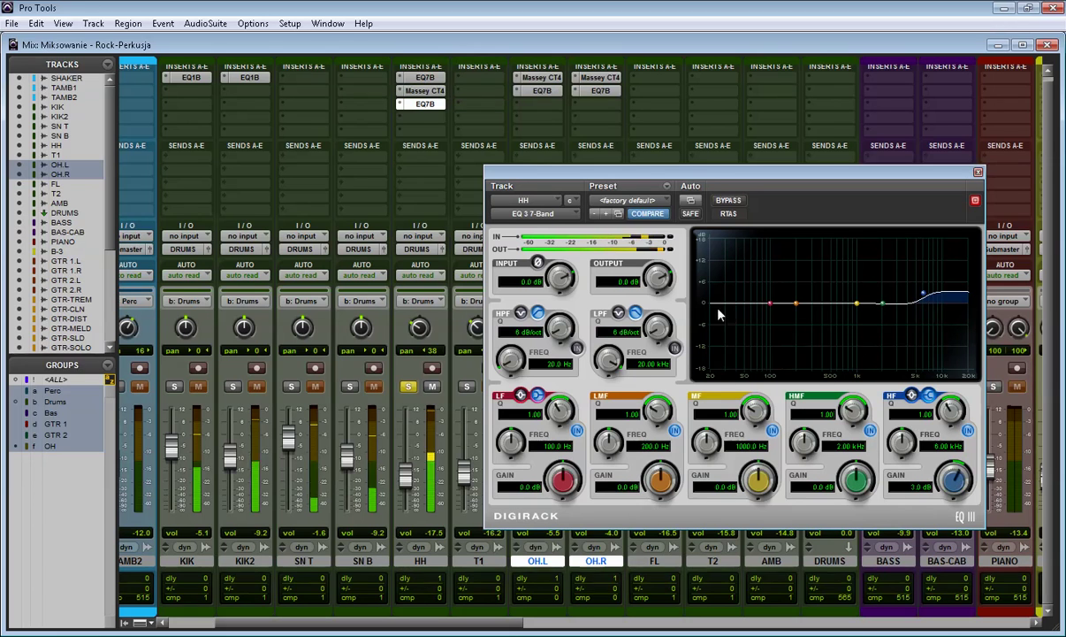
{"action": "left_click_drag", "start_coordinate": [658, 282], "coordinate": [661, 294]}
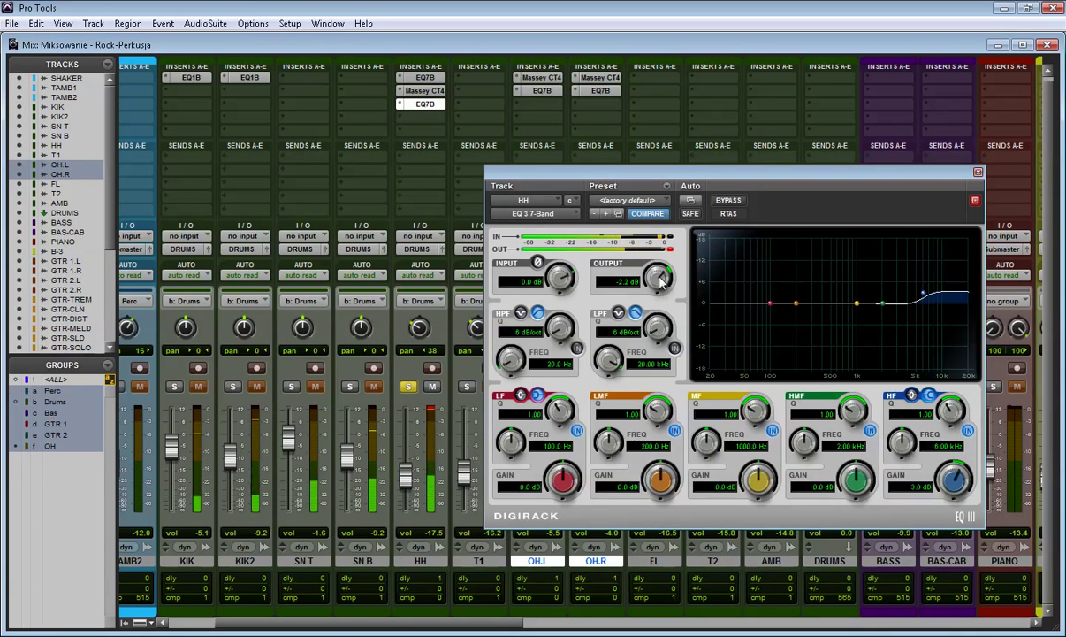
{"action": "scroll", "coordinate": [669, 260], "scroll_direction": "down", "scroll_amount": 5}
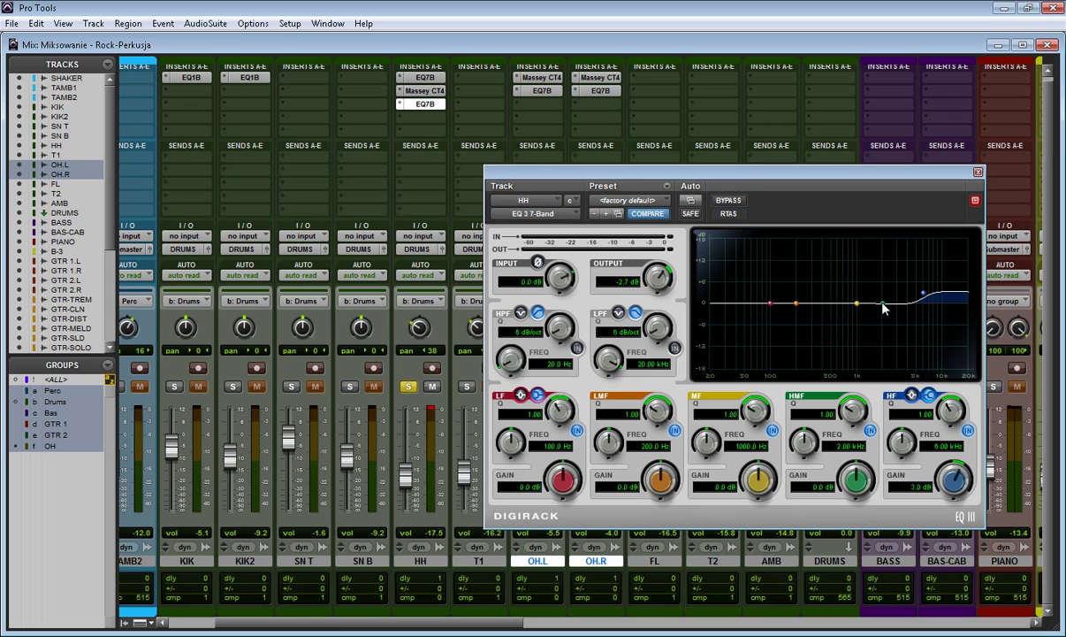
Set the second EQ's HMF band to 2.22 kHz at -2.8 dB, the HF gain to 5.3 dB and the output to -4.0 dB.
{"action": "mouse_move", "coordinate": [884, 307]}
{"action": "left_mouse_down"}
{"action": "mouse_move", "coordinate": [890, 324]}
{"action": "mouse_move", "coordinate": [897, 276]}
{"action": "mouse_move", "coordinate": [899, 322]}
{"action": "mouse_move", "coordinate": [888, 328]}
{"action": "left_mouse_up"}
{"action": "left_click_drag", "start_coordinate": [949, 495], "coordinate": [949, 477]}
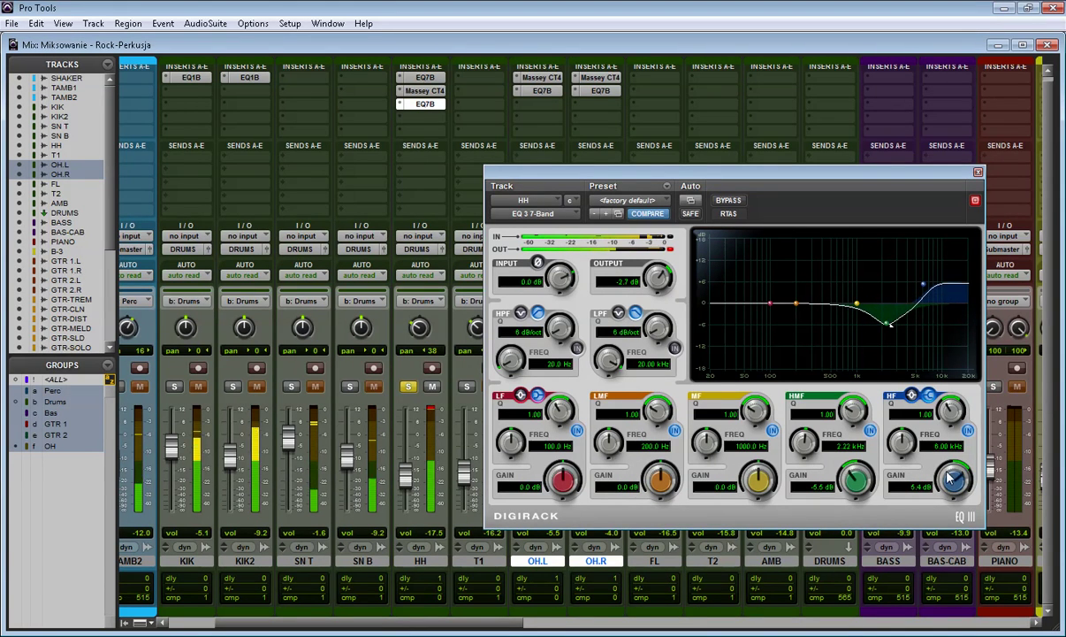
{"action": "left_click_drag", "start_coordinate": [662, 280], "coordinate": [662, 284]}
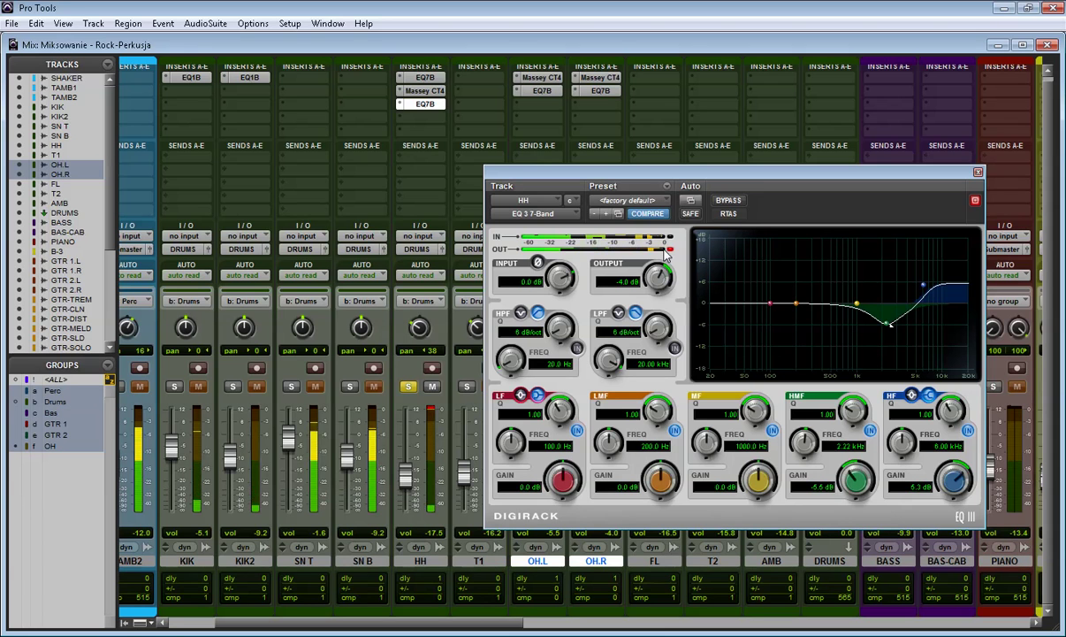
{"action": "left_click_drag", "start_coordinate": [851, 480], "coordinate": [851, 478]}
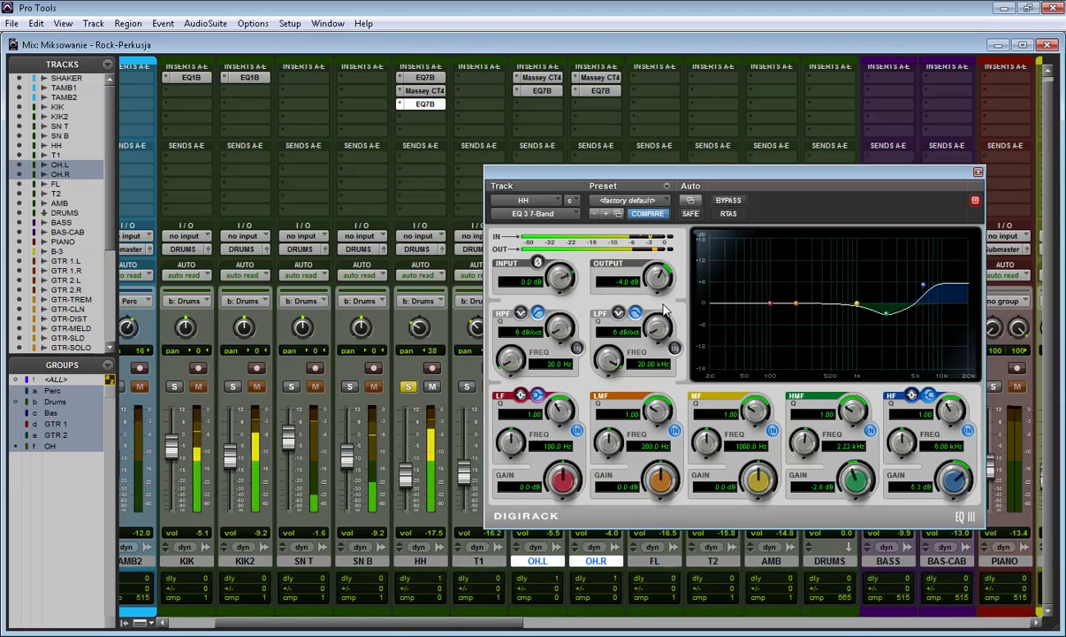
Compare the EQ bypassed and active, and refine it to 4.7 dB HF gain and an HMF cut of -2.1 dB with Q 1.44.
{"action": "left_click", "coordinate": [727, 201]}
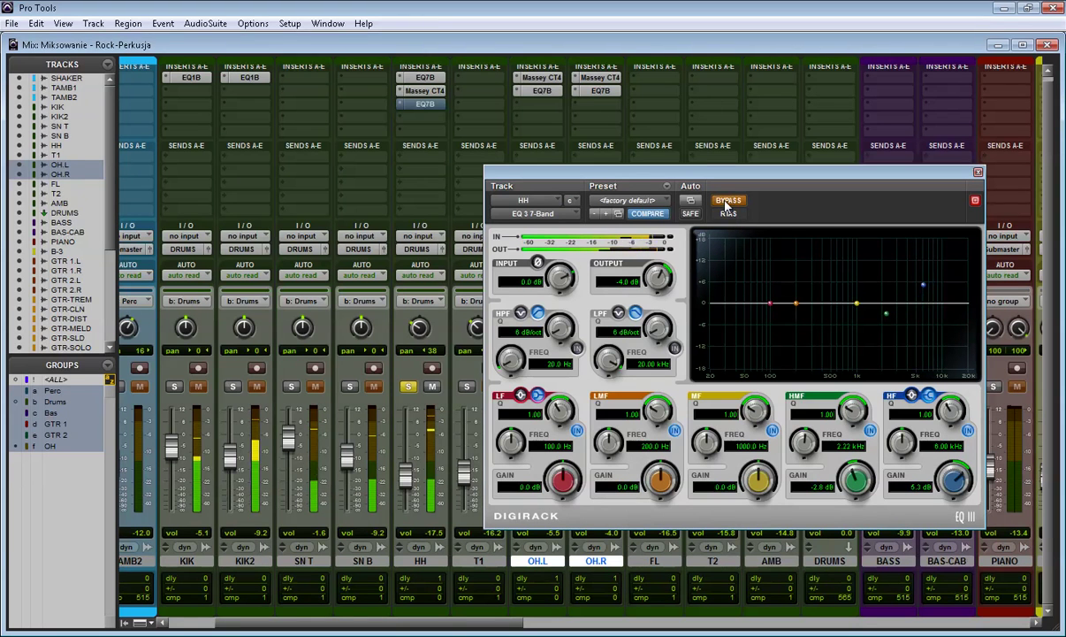
{"action": "left_click", "coordinate": [727, 201]}
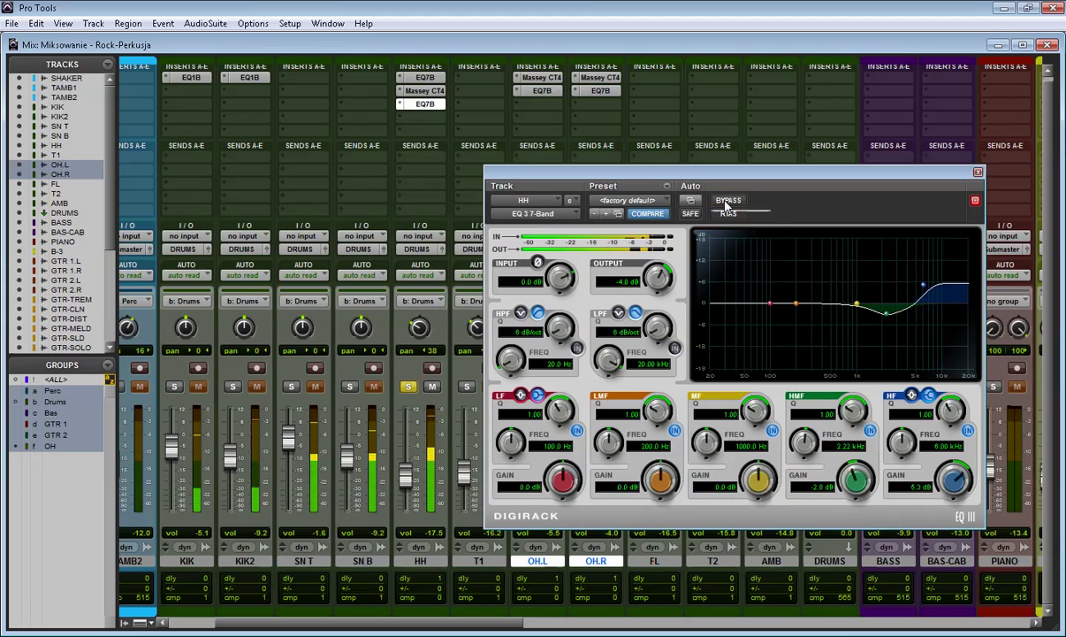
{"action": "left_click_drag", "start_coordinate": [954, 478], "coordinate": [955, 488]}
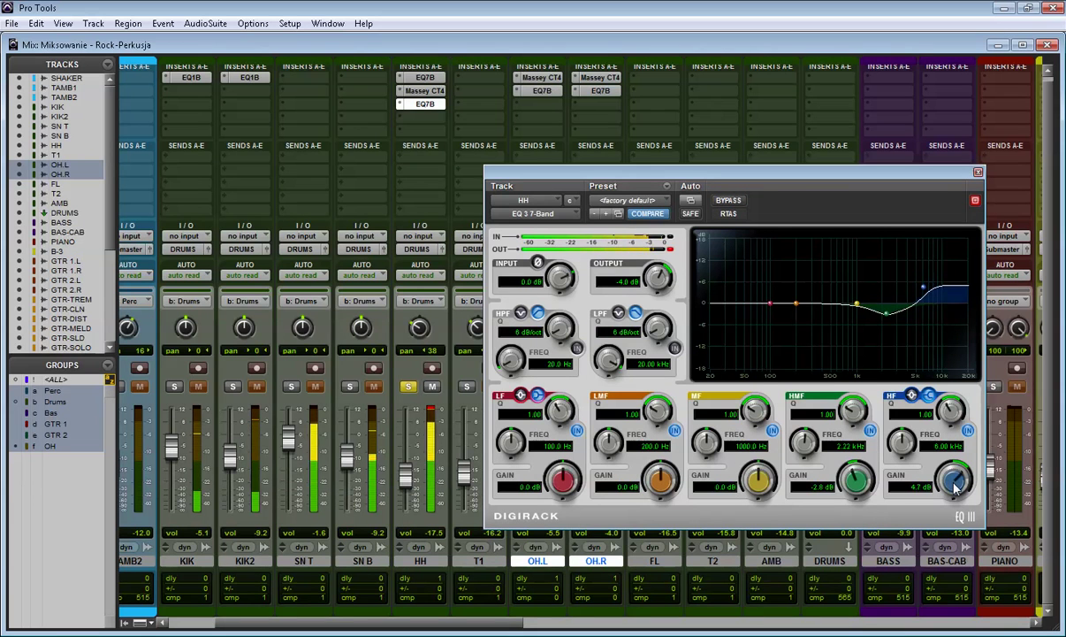
{"action": "left_click_drag", "start_coordinate": [854, 415], "coordinate": [855, 409]}
{"action": "left_click_drag", "start_coordinate": [856, 490], "coordinate": [843, 437]}
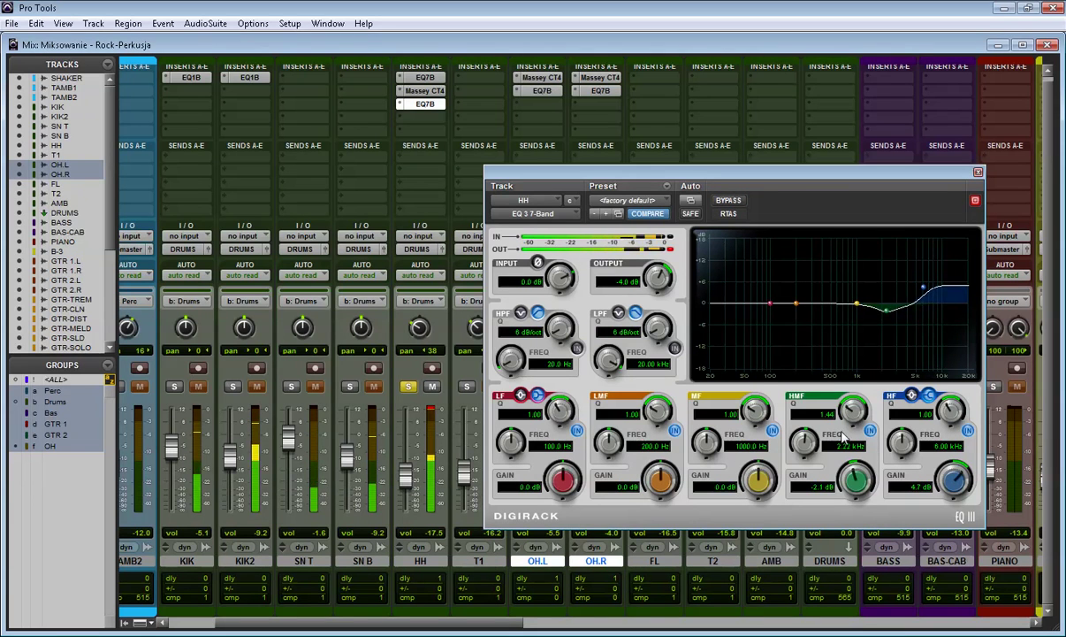
Compare the EQ against bypass again, set the HF gain to 4.2 dB and close the equalizer.
{"action": "left_click", "coordinate": [728, 202]}
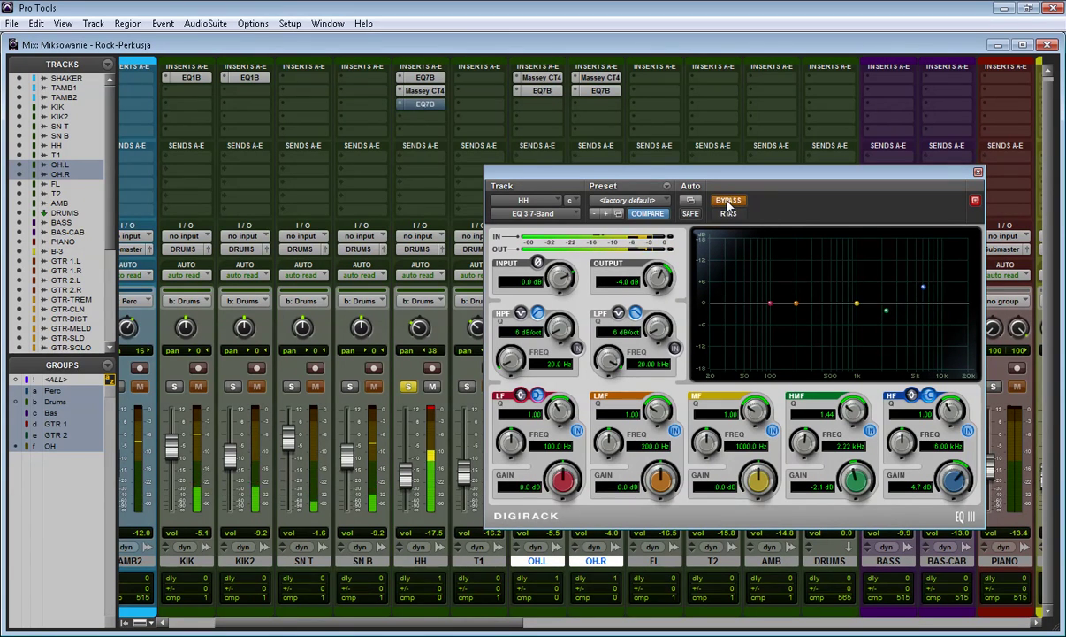
{"action": "left_click", "coordinate": [729, 203]}
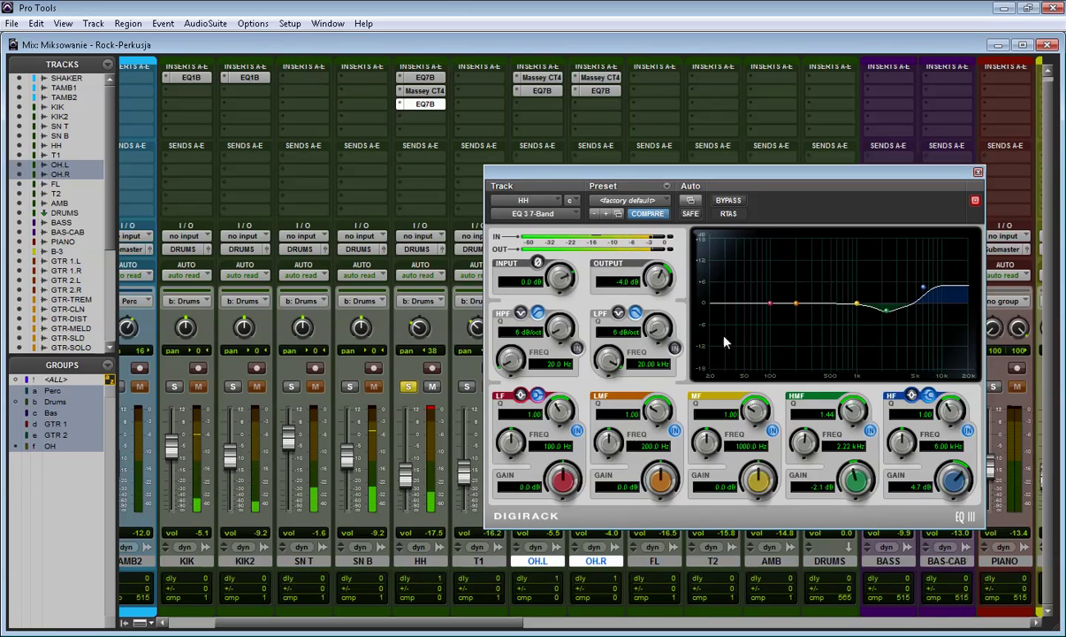
{"action": "left_click_drag", "start_coordinate": [947, 479], "coordinate": [946, 489]}
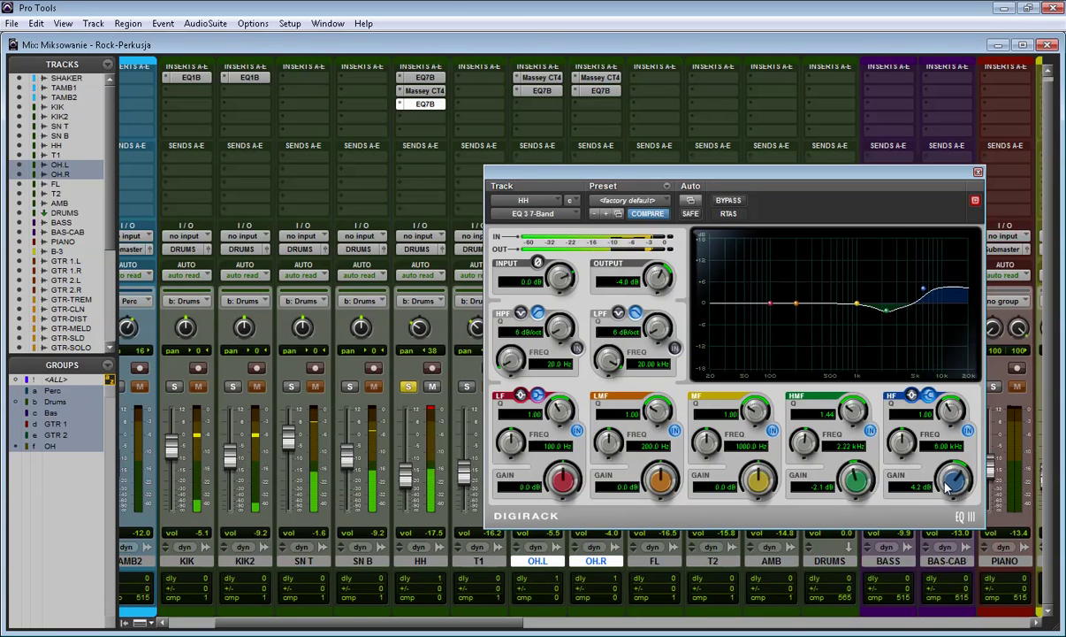
{"action": "left_click", "coordinate": [977, 172]}
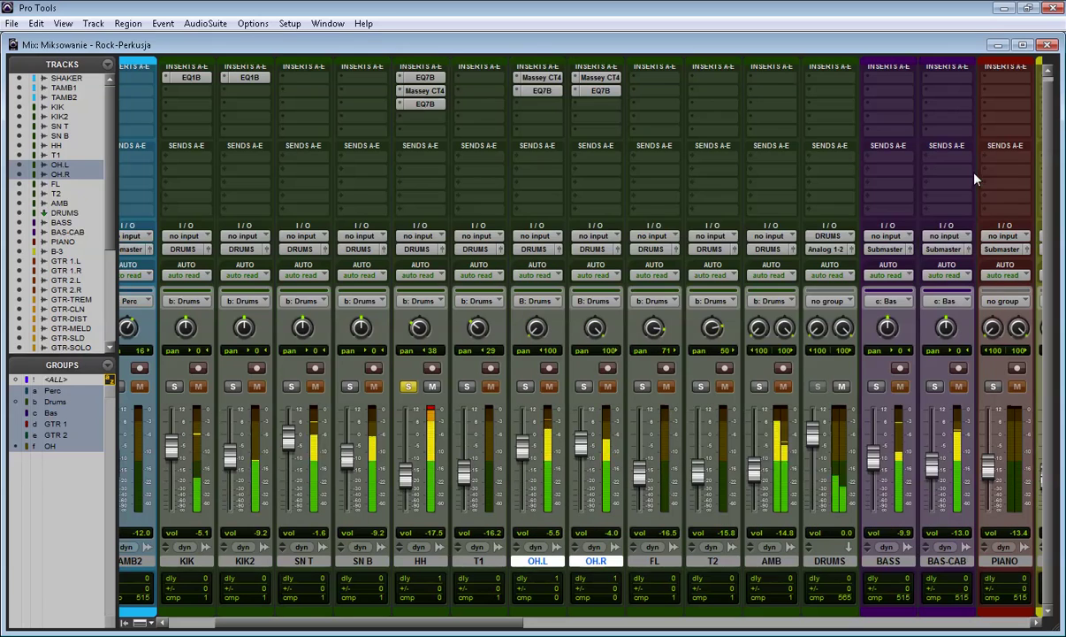
Solo the overhead pair alongside HH, compare the blend with HH muted and unmuted, and set the HH fader to about -15.1 dB.
{"action": "left_click", "coordinate": [584, 387]}
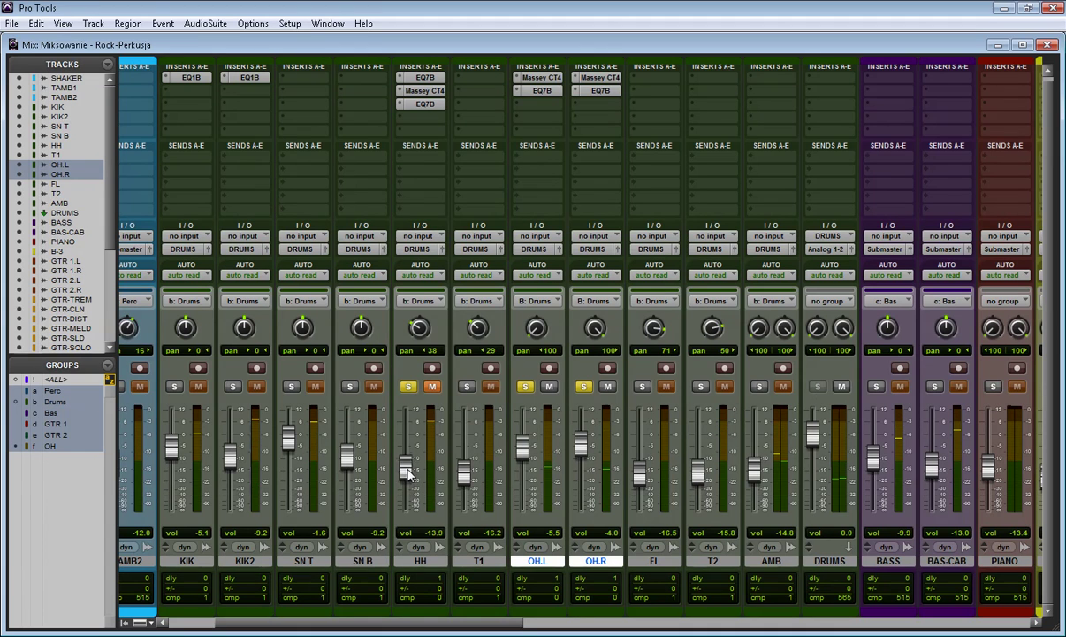
{"action": "left_click", "coordinate": [432, 386]}
{"action": "left_click", "coordinate": [432, 386]}
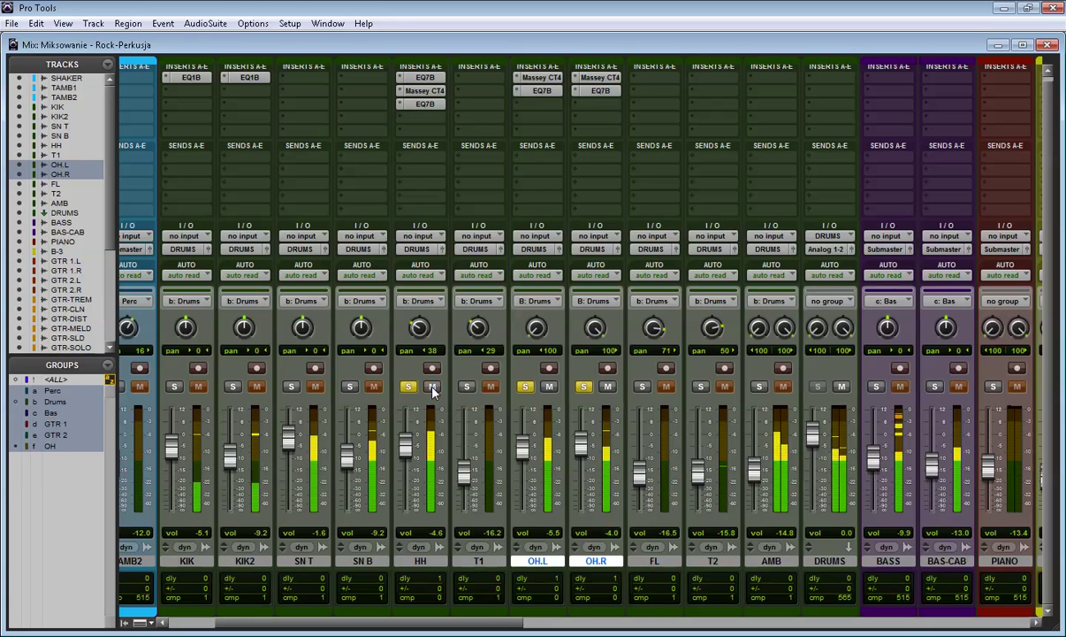
{"action": "left_click_drag", "start_coordinate": [410, 447], "coordinate": [417, 471]}
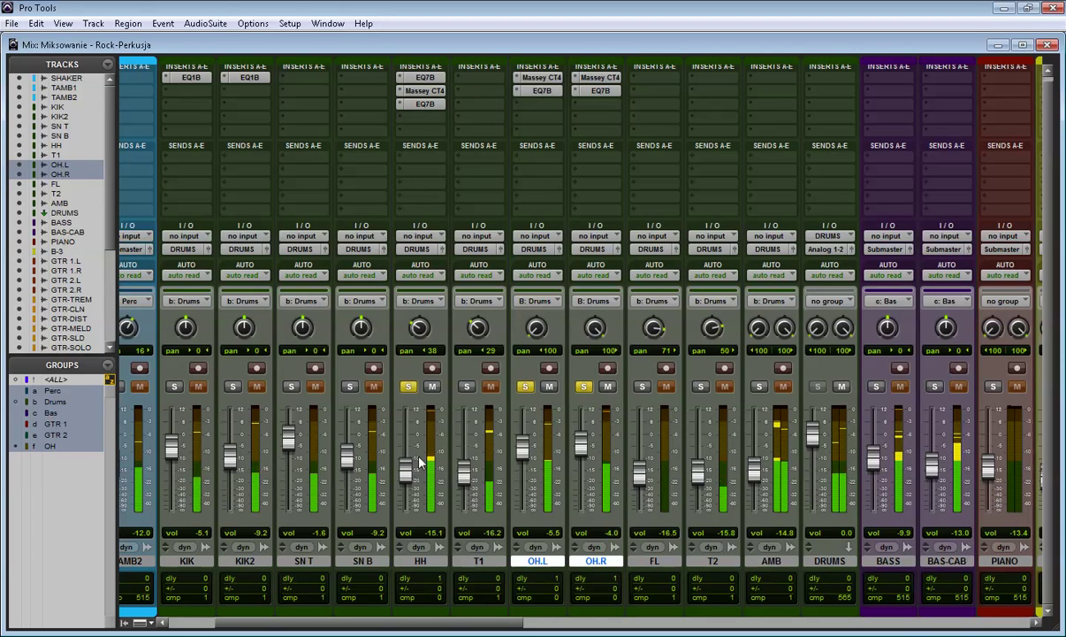